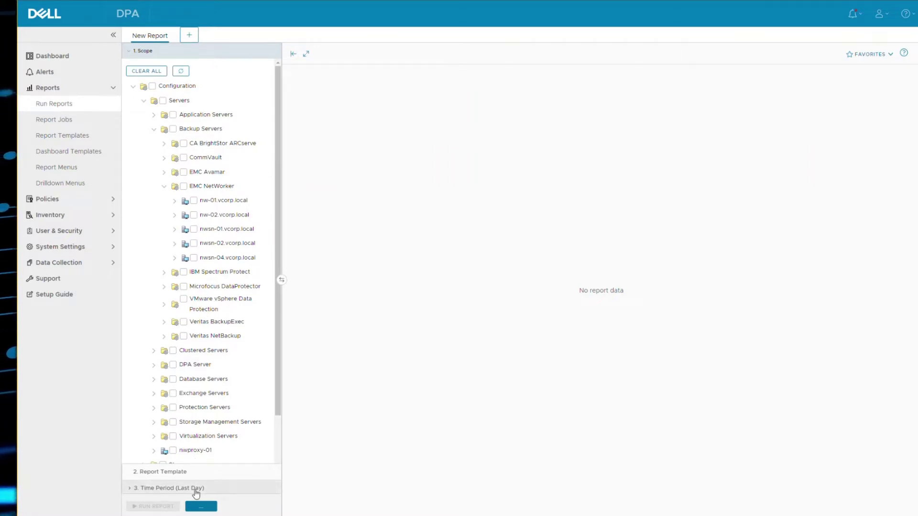
Step: Tick NetWorker servers nw-01.vcorp.local and nw-02.vcorp.local in the report scope
{"action": "left_click", "coordinate": [194, 201]}
{"action": "left_click", "coordinate": [194, 215]}
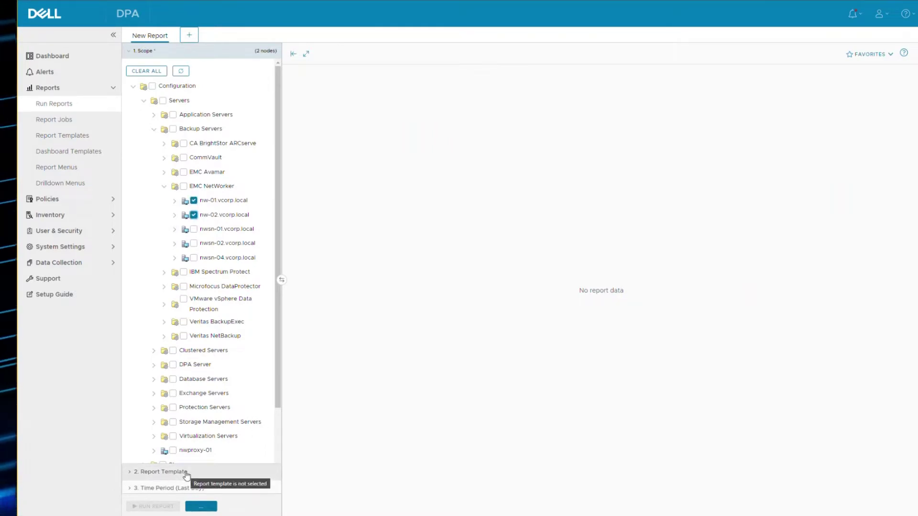
Step: Expand the Report Template section to list categories from Asset Management to Personalised
{"action": "left_click", "coordinate": [187, 473]}
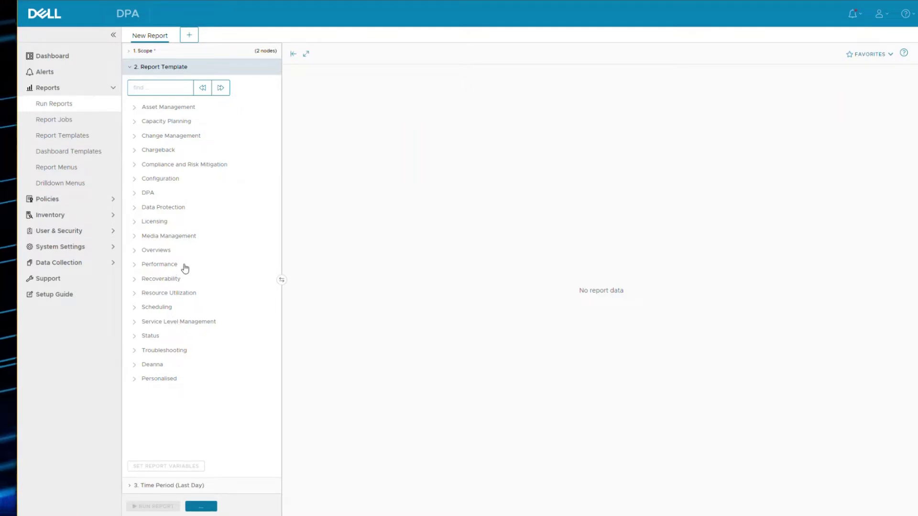
Step: Go to Report Menus and select Navigator Menu to preview its folders
{"action": "left_click", "coordinate": [67, 169]}
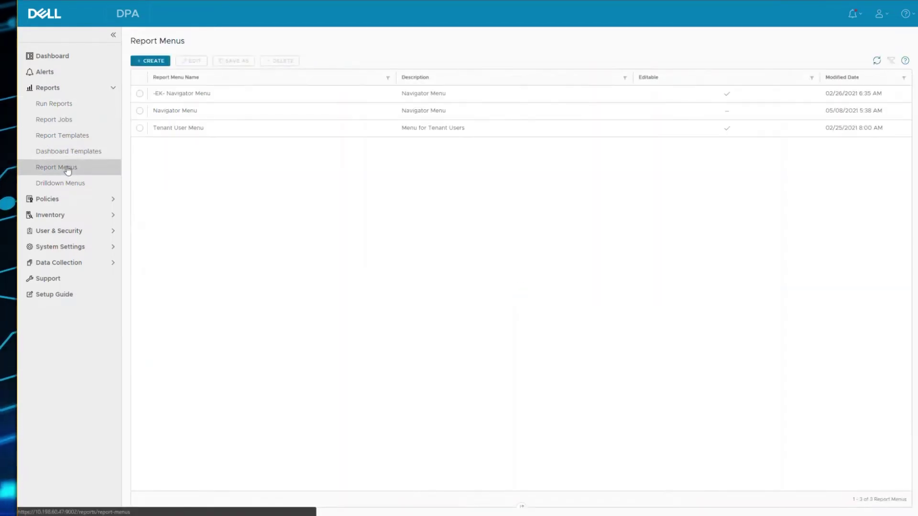
{"action": "left_click", "coordinate": [179, 117]}
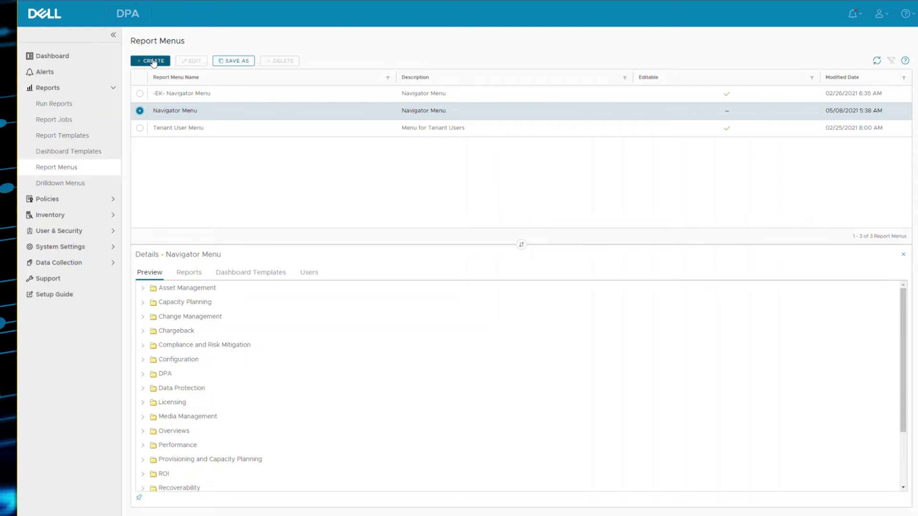
Step: Save Navigator Menu as a copy named '-Demo- Navigator Menu', briefly checking Asset Management
{"action": "left_click", "coordinate": [228, 62]}
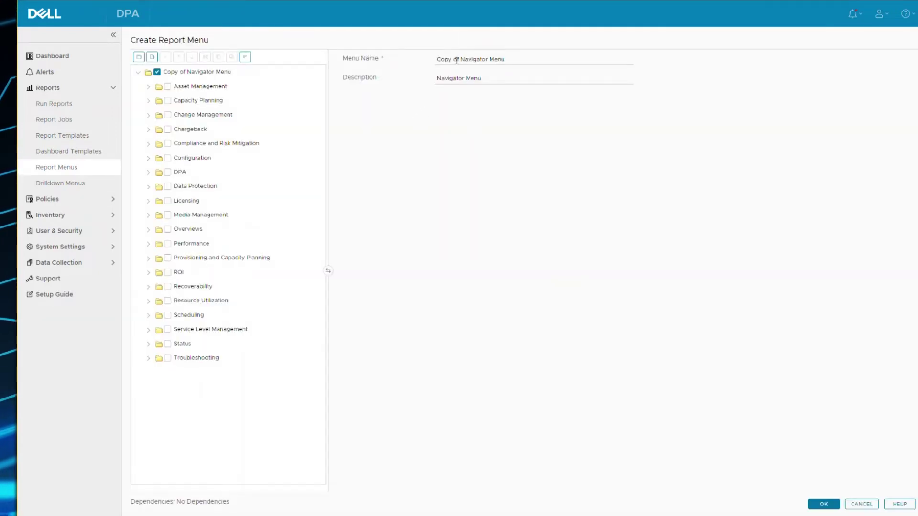
{"action": "left_click_drag", "start_coordinate": [458, 59], "coordinate": [436, 59]}
{"action": "type", "text": "-Demo-"}
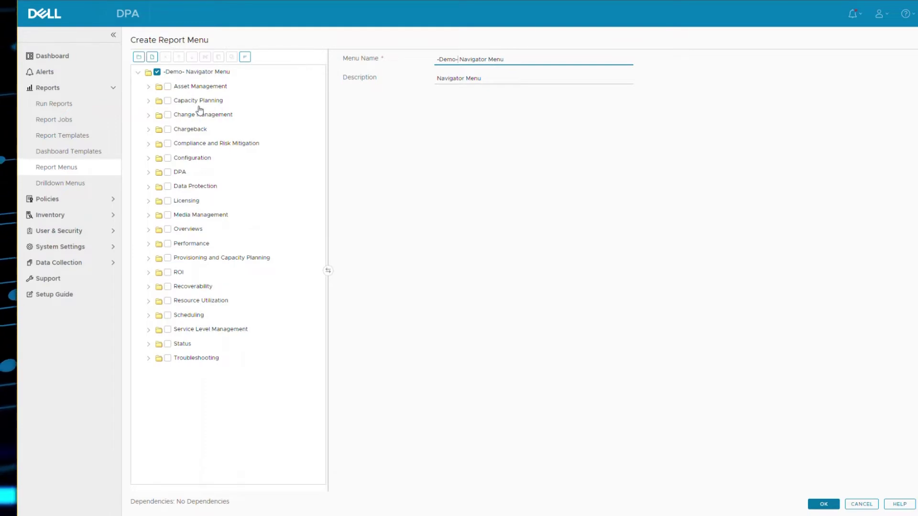
{"action": "left_click", "coordinate": [148, 87]}
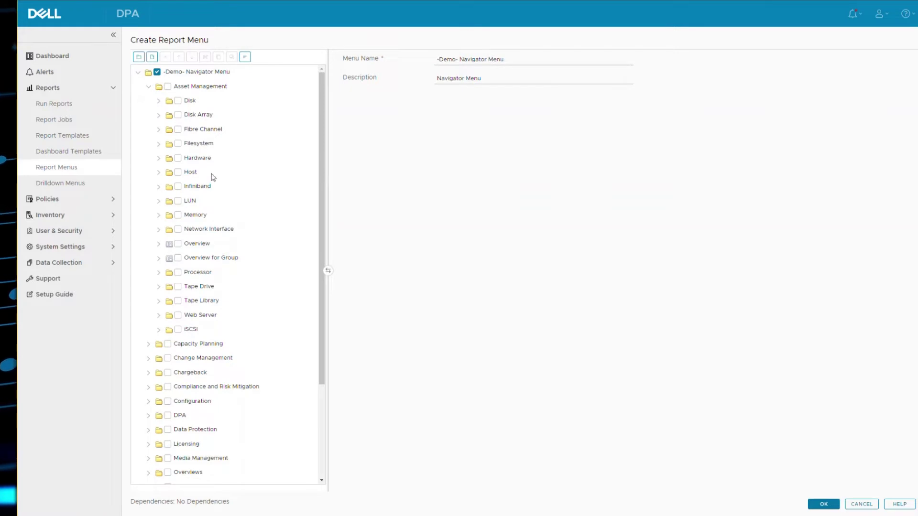
{"action": "left_click", "coordinate": [149, 87]}
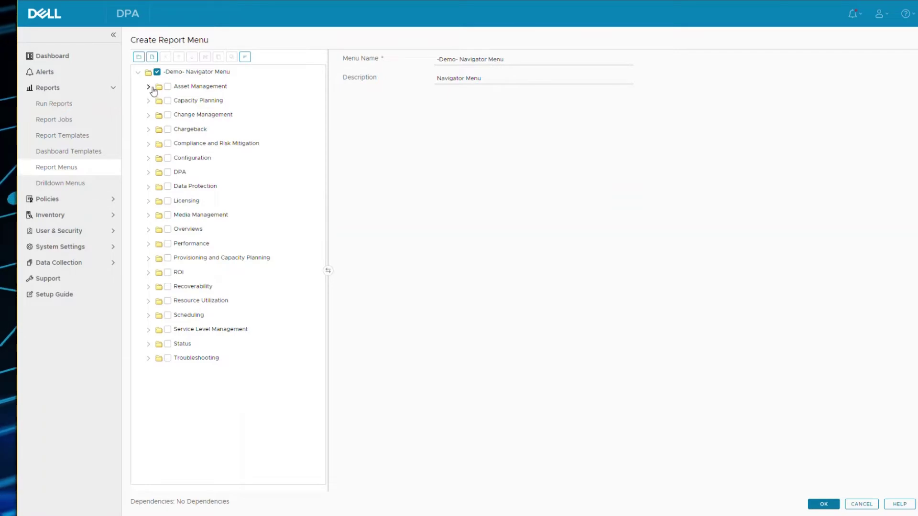
Step: Add a folder named 'Personalised Reports' at the bottom of the menu tree
{"action": "left_click", "coordinate": [139, 57]}
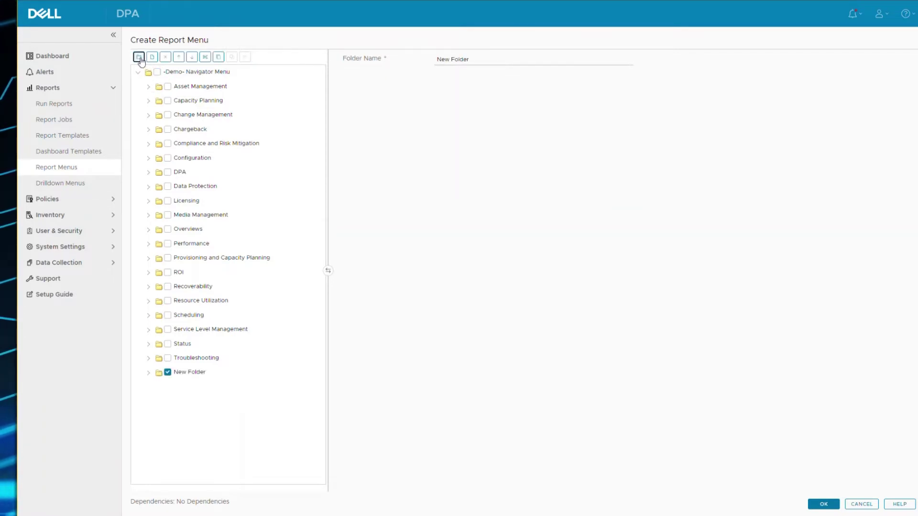
{"action": "left_click", "coordinate": [488, 59]}
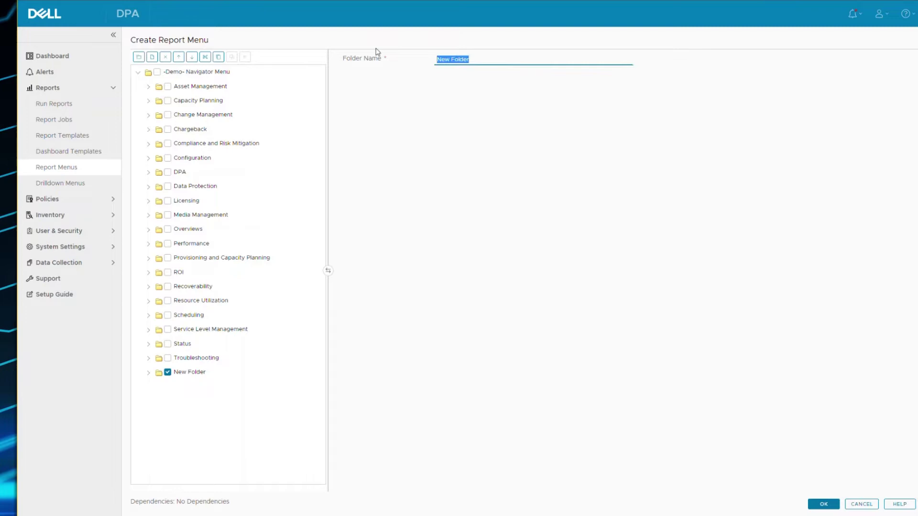
{"action": "type", "text": "Pers"}
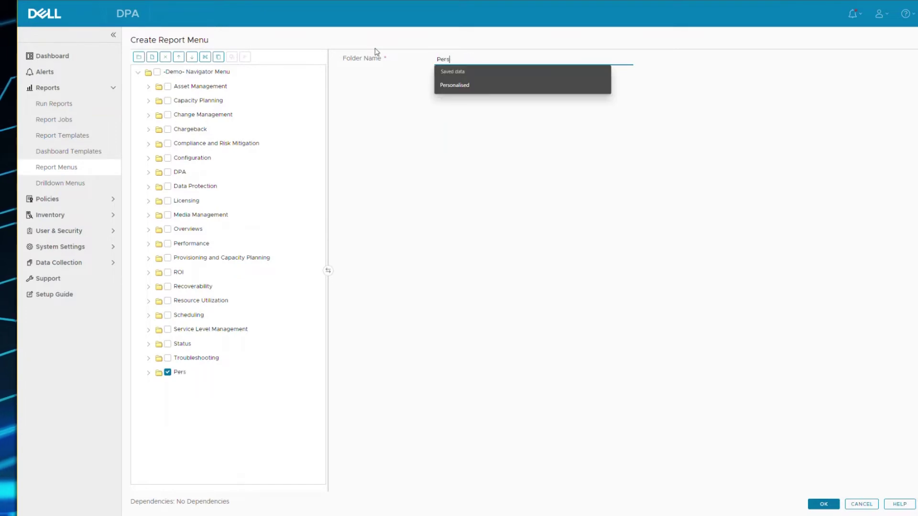
{"action": "type", "text": "onalised"}
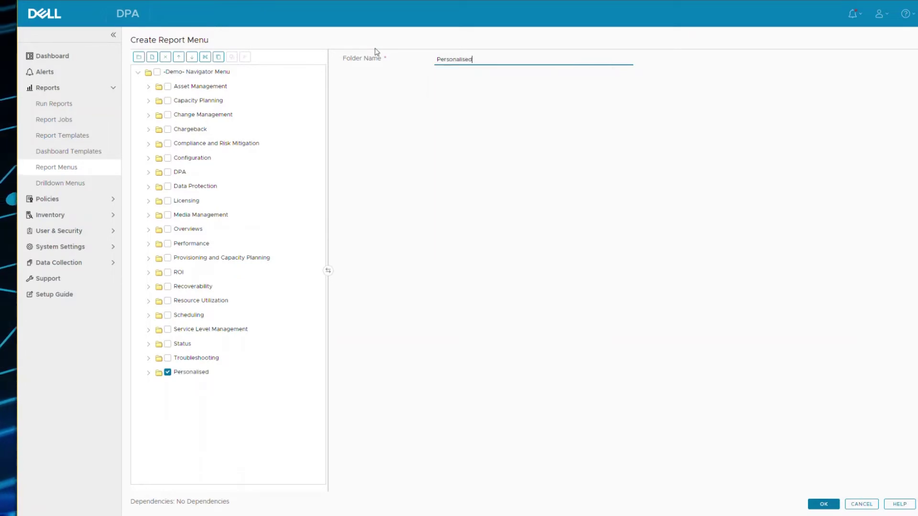
{"action": "type", "text": " Reportd"}
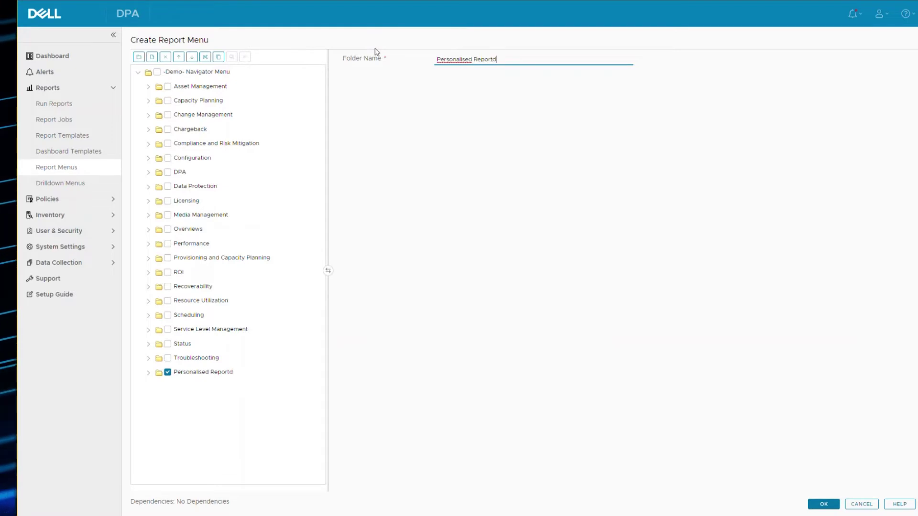
{"action": "key", "text": "BackSpace"}
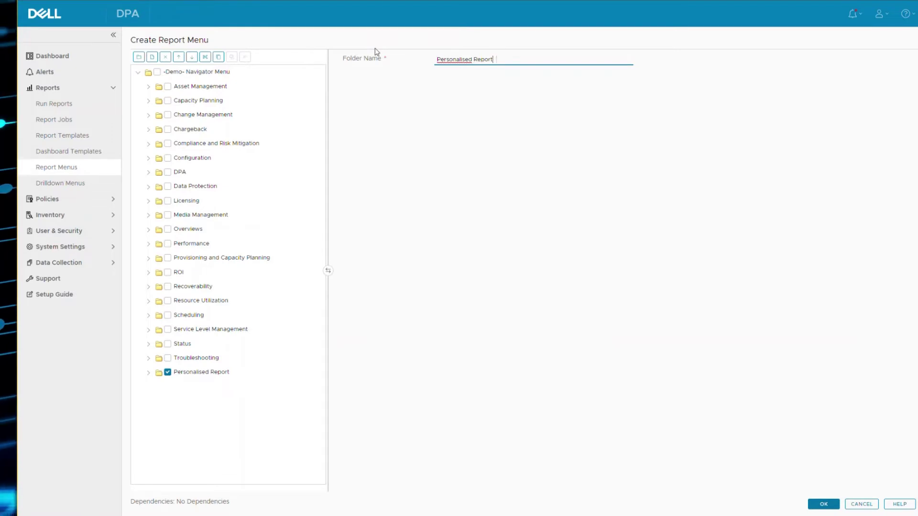
{"action": "left_click", "coordinate": [407, 150]}
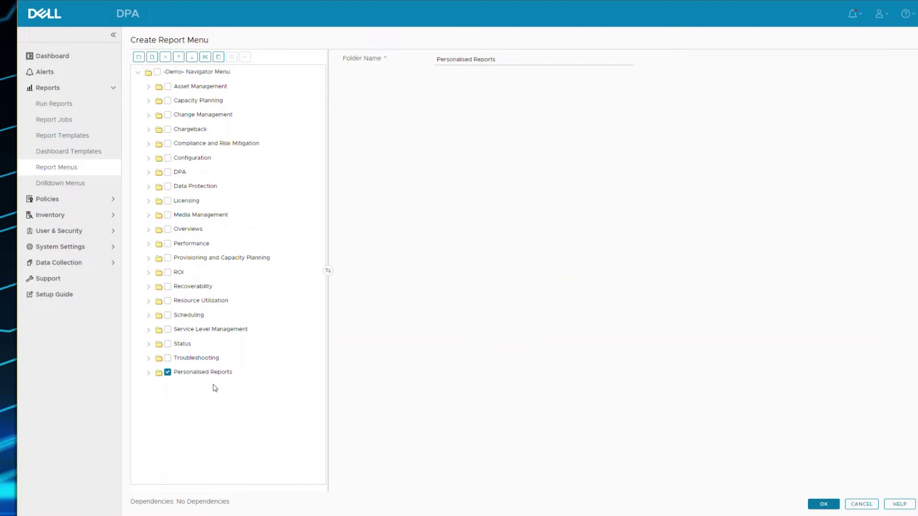
Step: Add a menu item in Personalised Reports that opens the -EK- Workload Profile report
{"action": "left_click", "coordinate": [148, 373]}
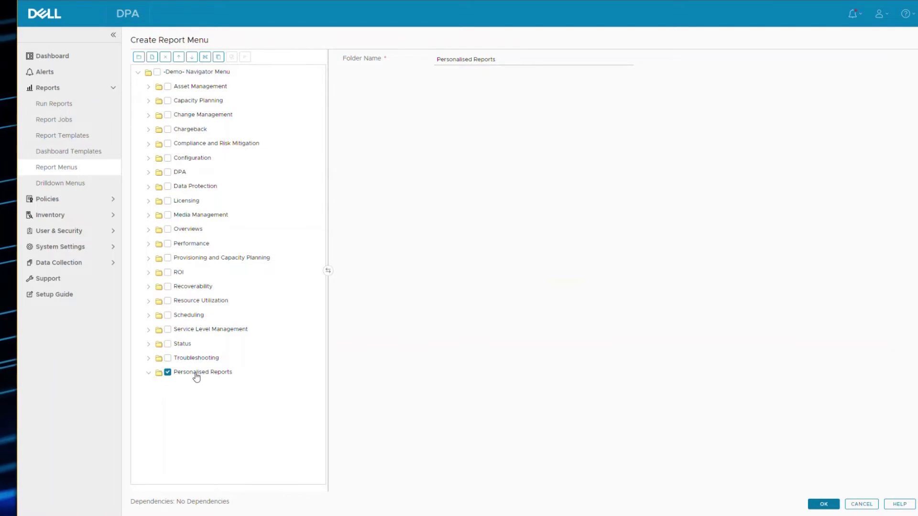
{"action": "left_click", "coordinate": [152, 58]}
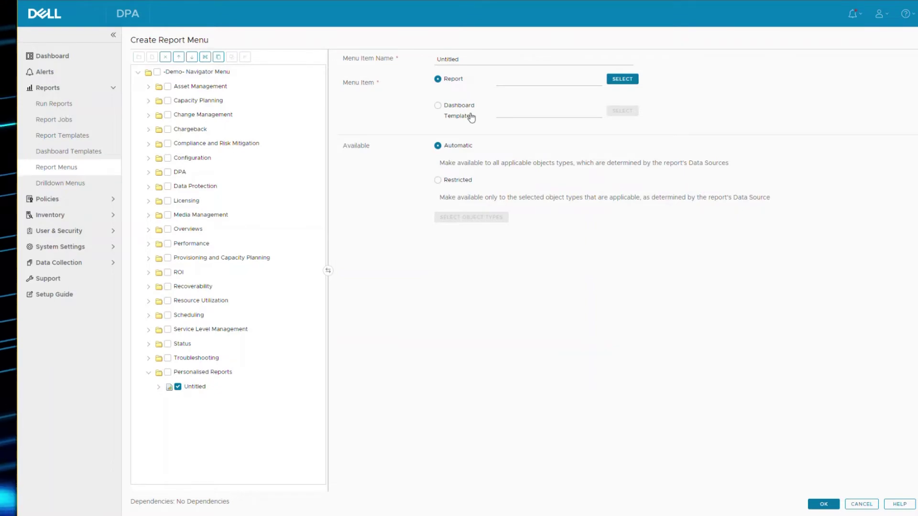
{"action": "left_click", "coordinate": [621, 79]}
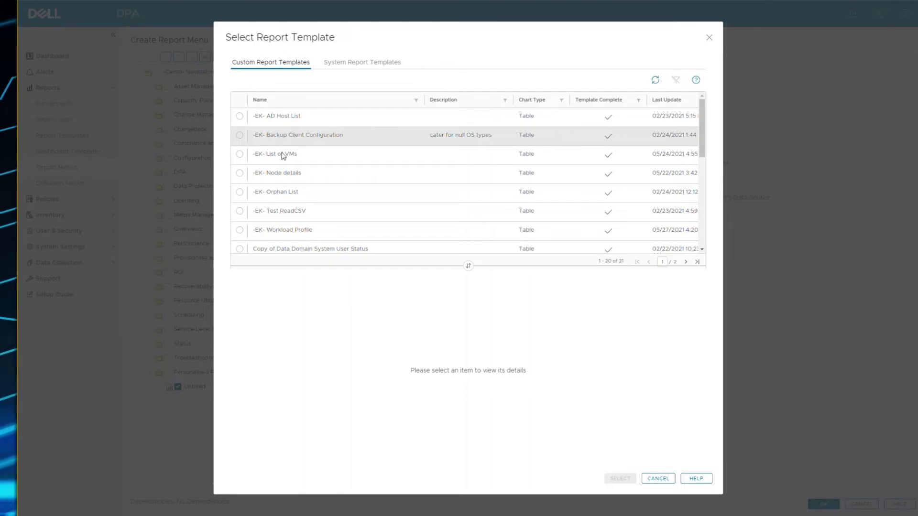
{"action": "left_click", "coordinate": [274, 233]}
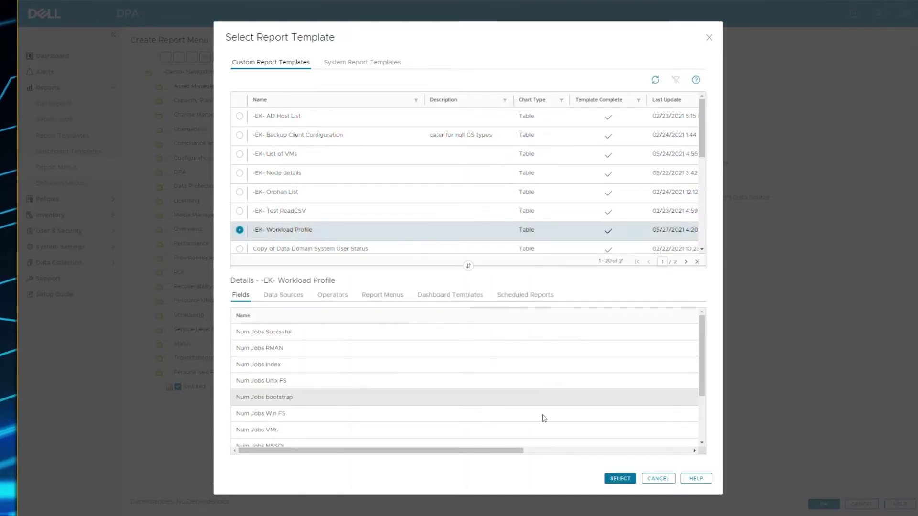
{"action": "left_click", "coordinate": [618, 479]}
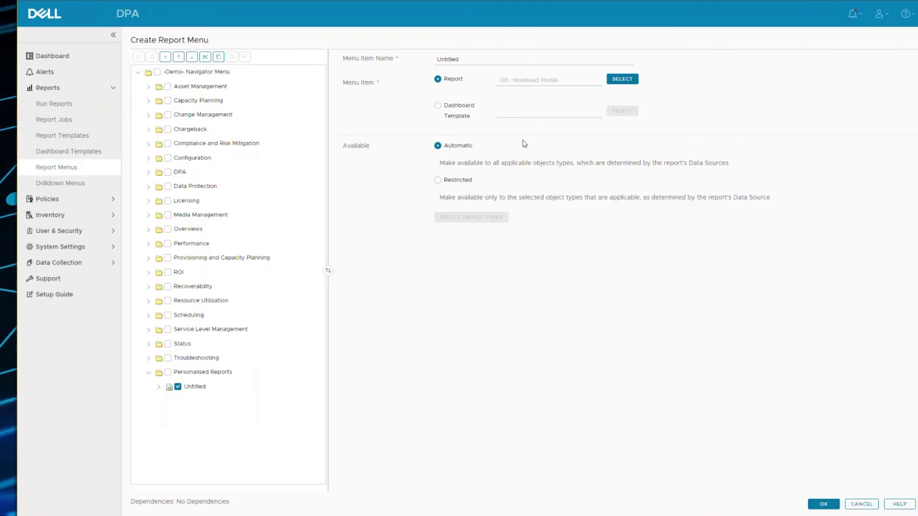
Step: Replace the item name 'Untitled' with 'Workload Profile'
{"action": "left_click_drag", "start_coordinate": [462, 60], "coordinate": [424, 62]}
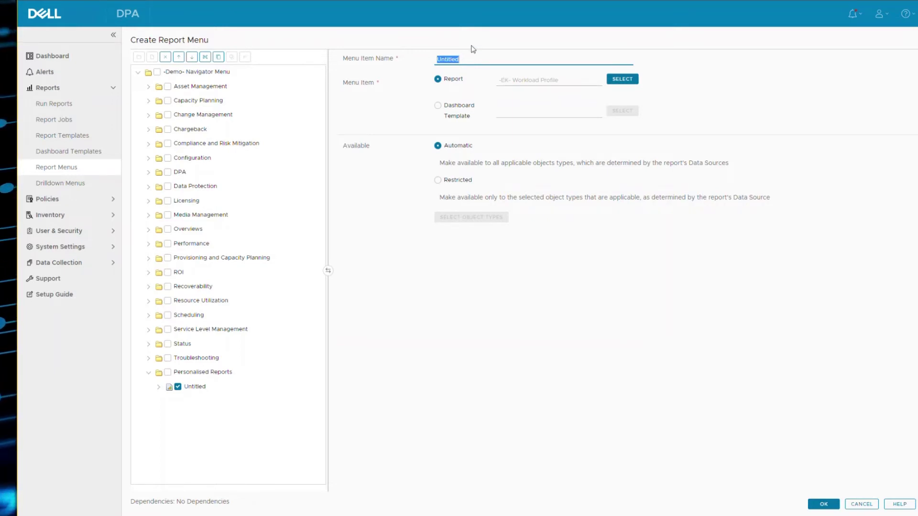
{"action": "type", "text": "Wor"}
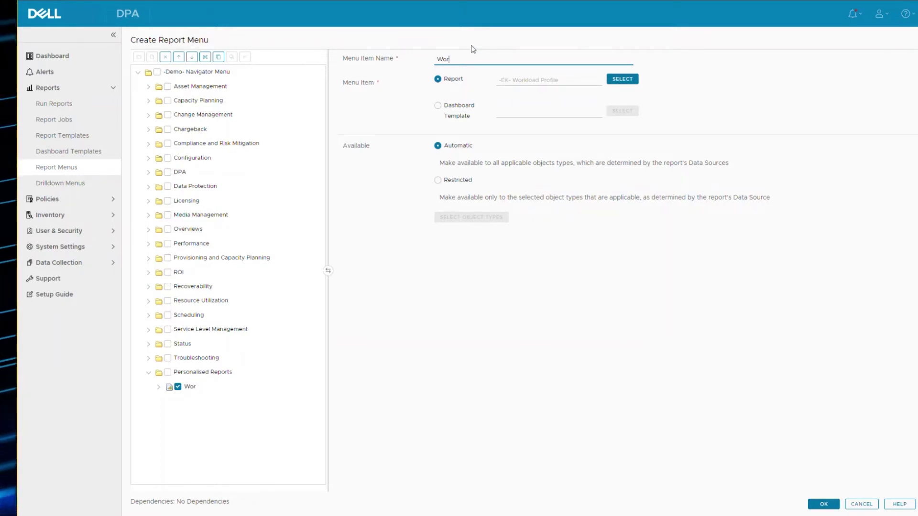
{"action": "type", "text": "kload Profile"}
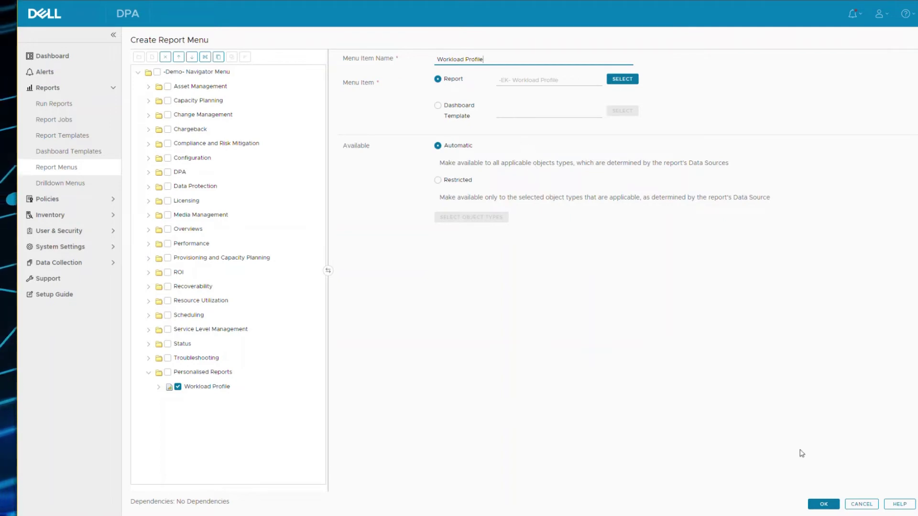
Step: Save the -Demo- Navigator Menu and return to Run Reports
{"action": "left_click", "coordinate": [822, 503]}
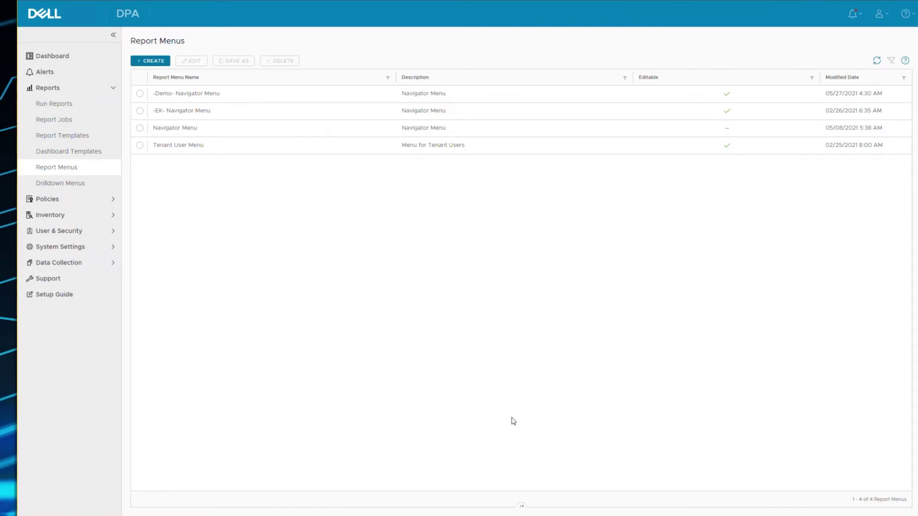
{"action": "left_click", "coordinate": [72, 104]}
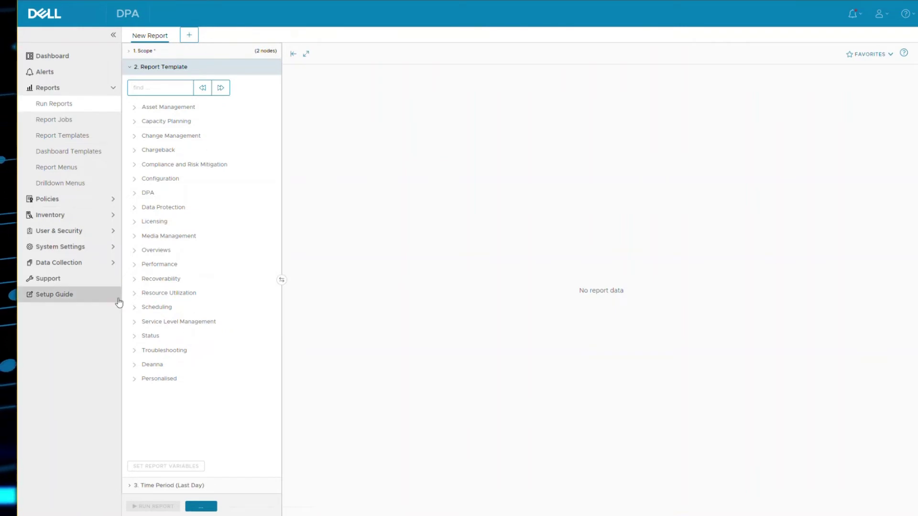
Step: Create a new role in Manage Roles and view its Accessible Menus settings
{"action": "left_click", "coordinate": [60, 233]}
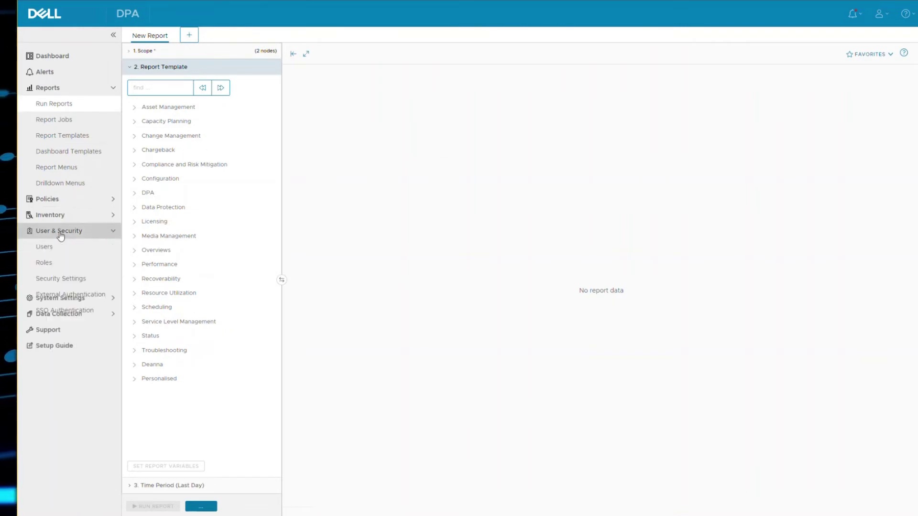
{"action": "left_click", "coordinate": [54, 263]}
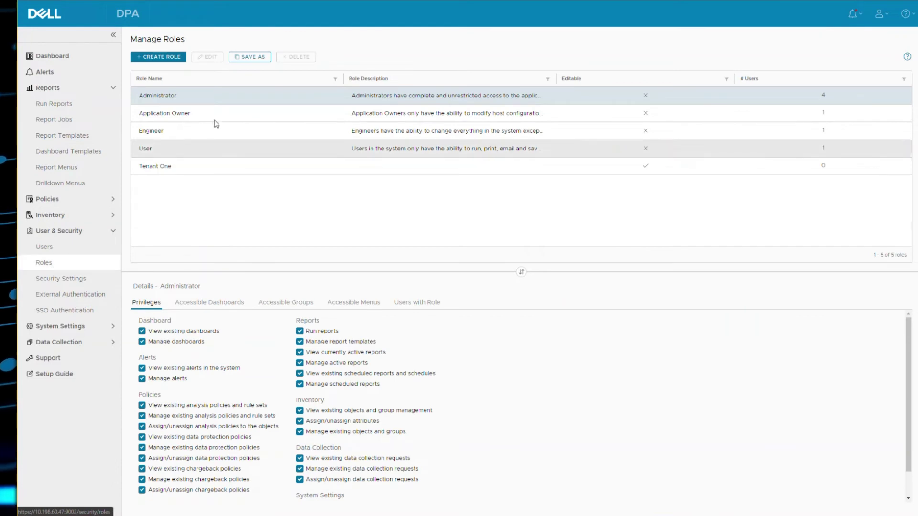
{"action": "left_click", "coordinate": [166, 56]}
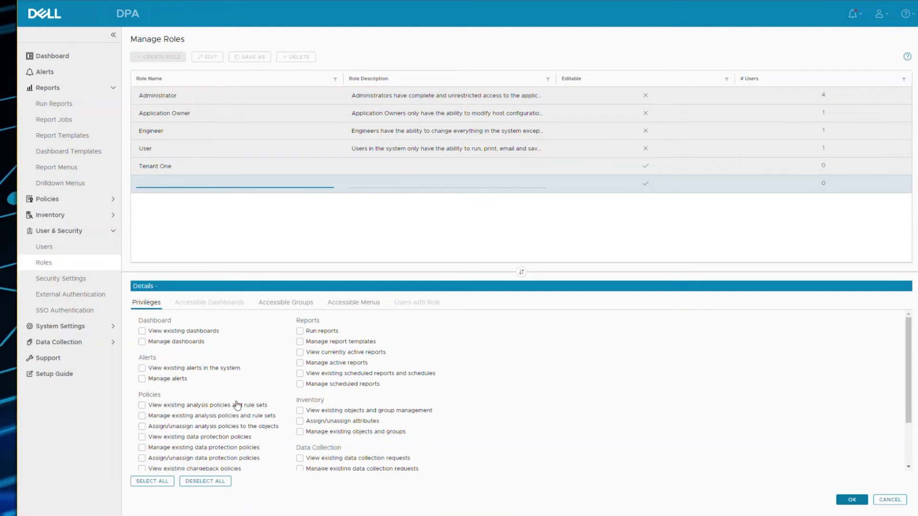
{"action": "left_click", "coordinate": [266, 301]}
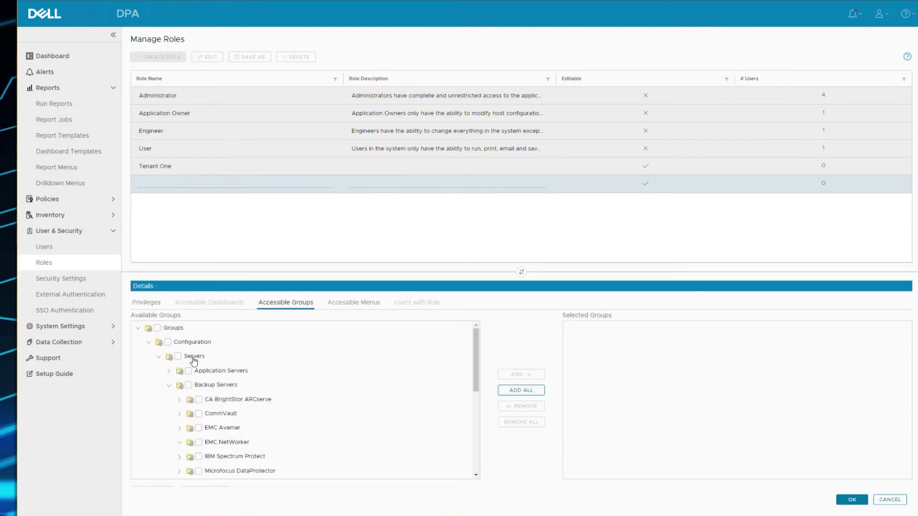
{"action": "left_click", "coordinate": [350, 307]}
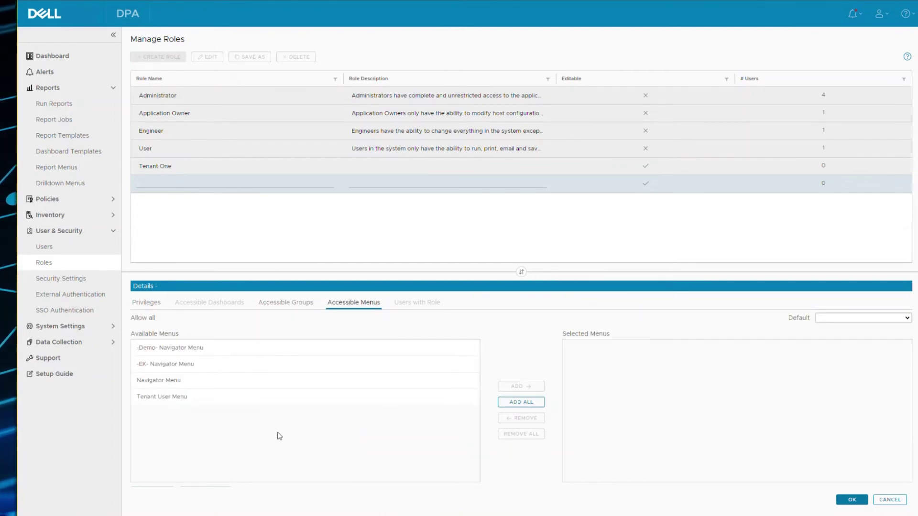
Step: Grant the new role the -Demo- Navigator Menu and Tenant User Menu
{"action": "left_click", "coordinate": [202, 353]}
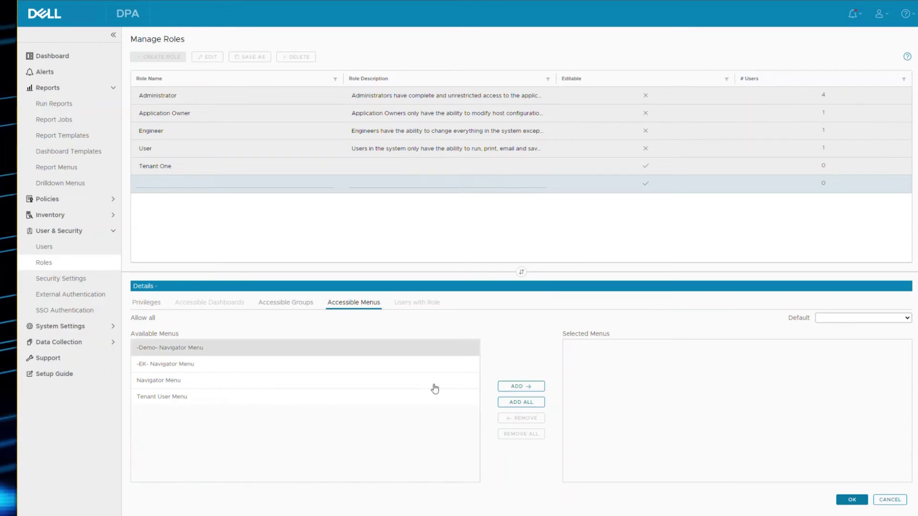
{"action": "left_click", "coordinate": [500, 388]}
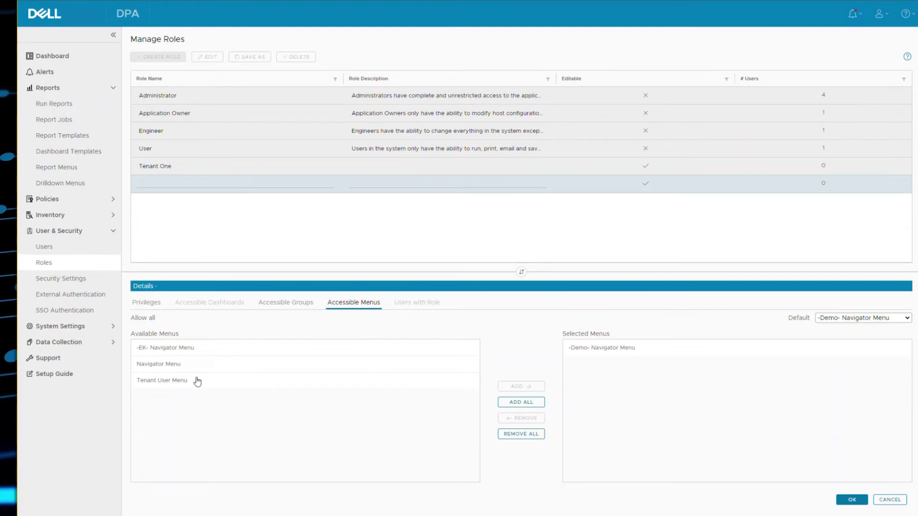
{"action": "left_click", "coordinate": [163, 352]}
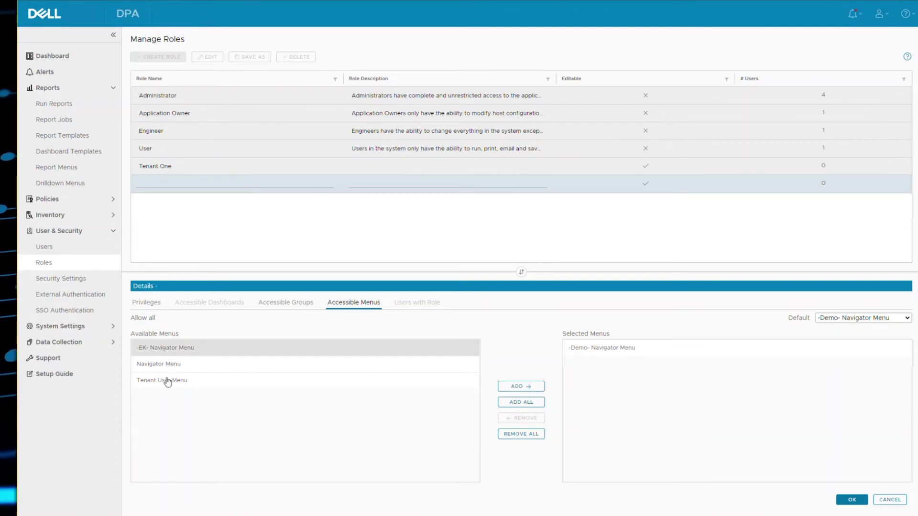
{"action": "left_click", "coordinate": [168, 380]}
{"action": "left_click", "coordinate": [530, 387]}
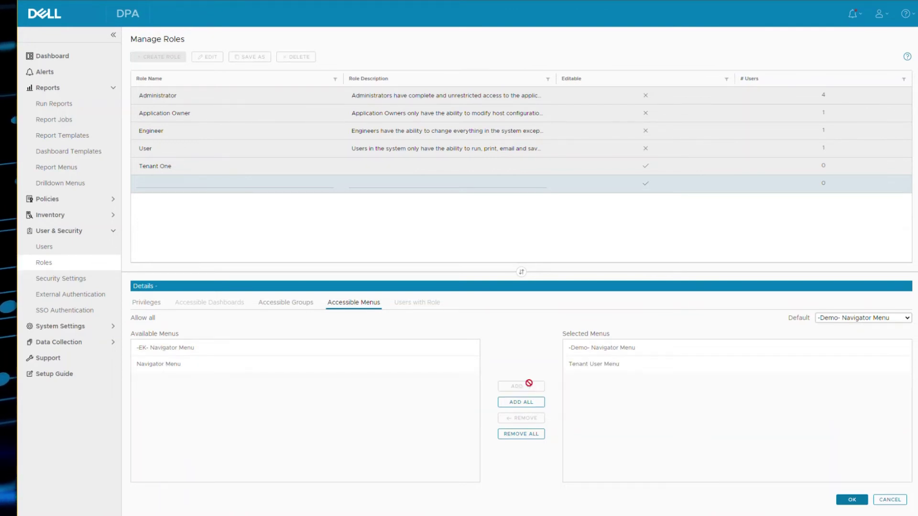
Step: Make -Demo- Navigator Menu the role's default menu
{"action": "left_click", "coordinate": [627, 348]}
{"action": "left_click", "coordinate": [630, 364]}
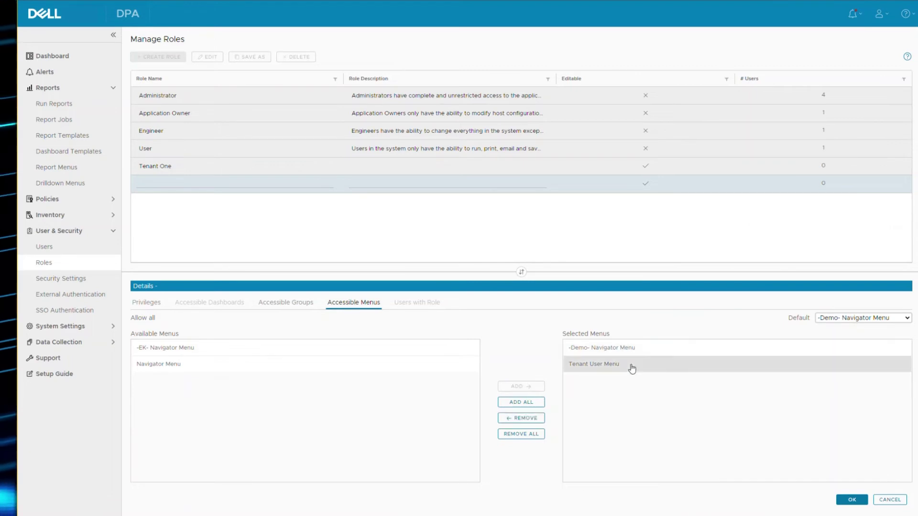
{"action": "left_click", "coordinate": [634, 352]}
{"action": "left_click", "coordinate": [876, 321]}
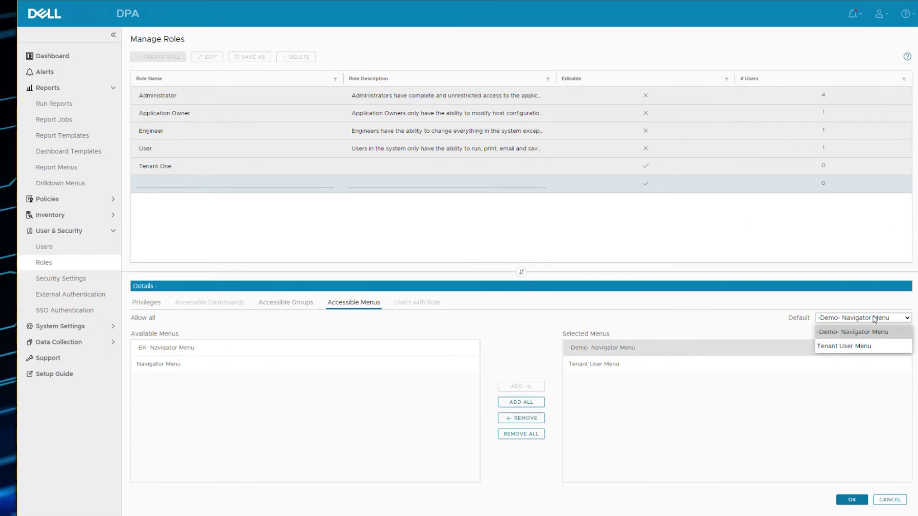
{"action": "left_click", "coordinate": [860, 345]}
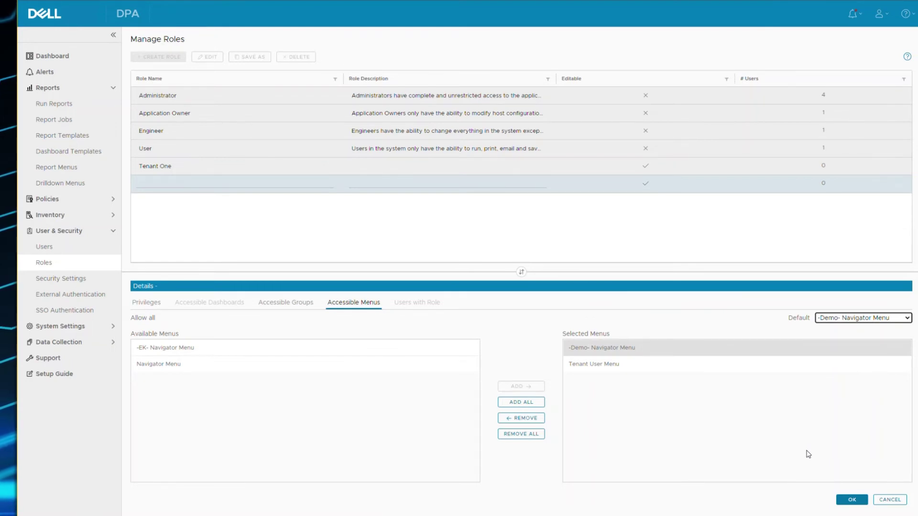
Step: Discard the unsaved new role and open the standard user account's properties on the Users page
{"action": "left_click", "coordinate": [886, 501]}
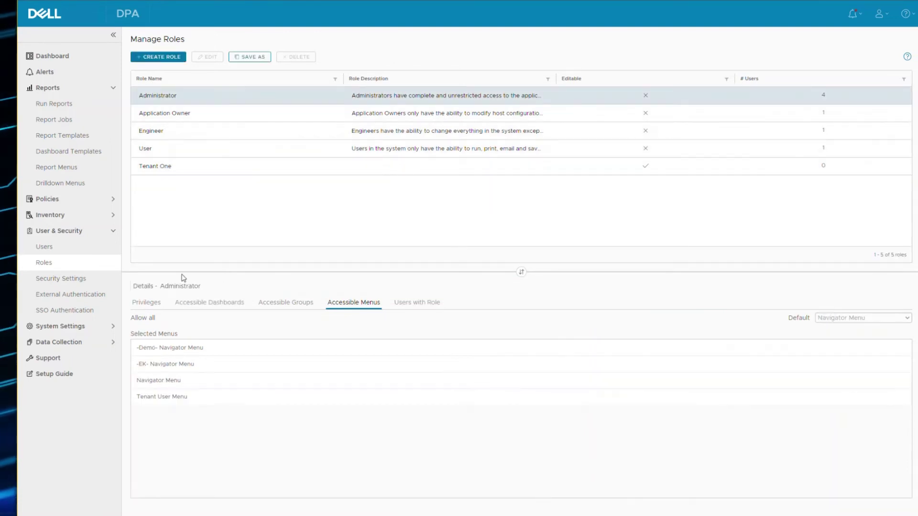
{"action": "left_click", "coordinate": [66, 252]}
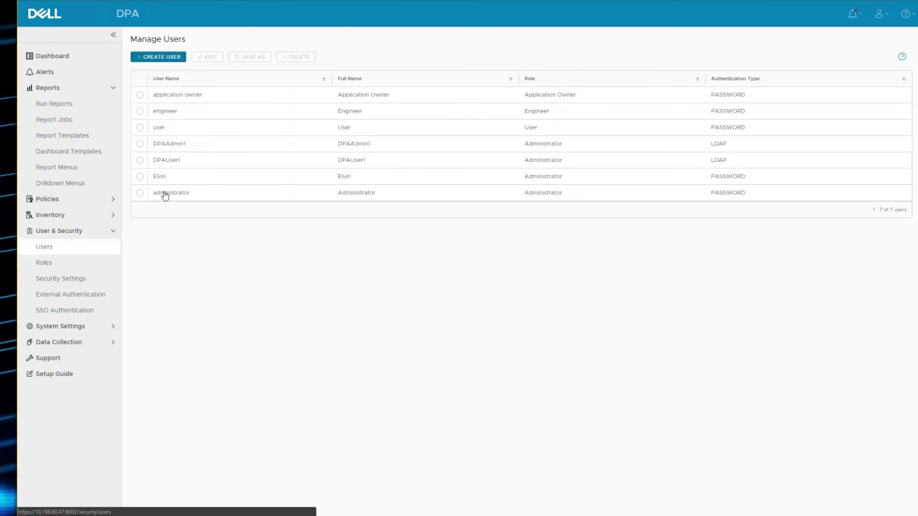
{"action": "left_click", "coordinate": [173, 127]}
{"action": "left_click", "coordinate": [209, 58]}
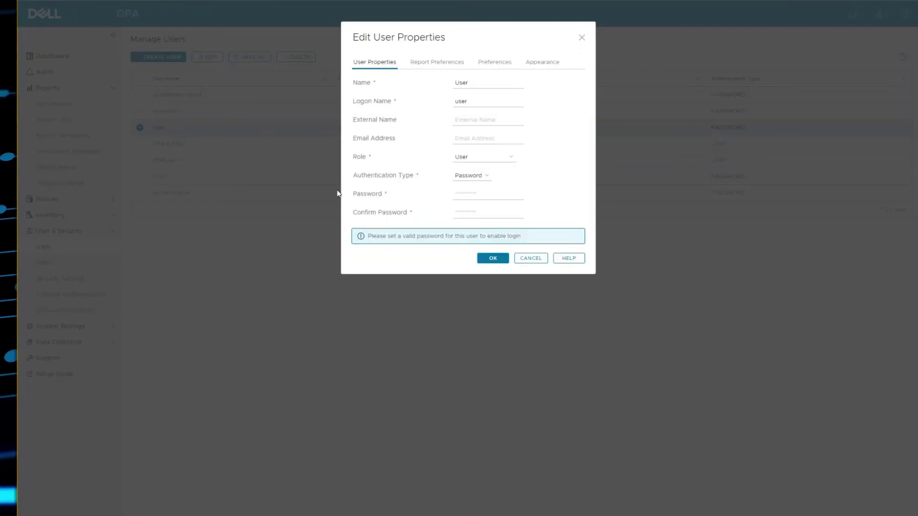
Step: Check the account's Default Report Menu, leave it at User Role Default, and cancel without saving
{"action": "left_click", "coordinate": [445, 62]}
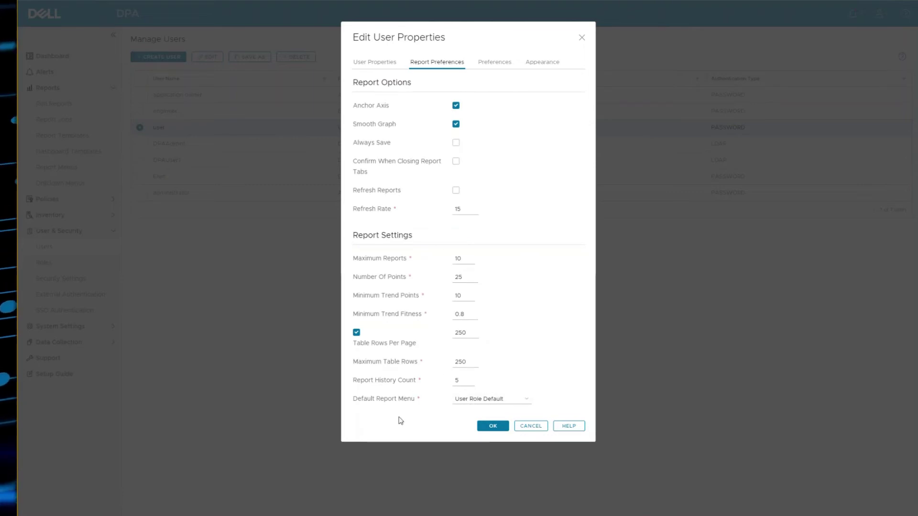
{"action": "left_click", "coordinate": [503, 401]}
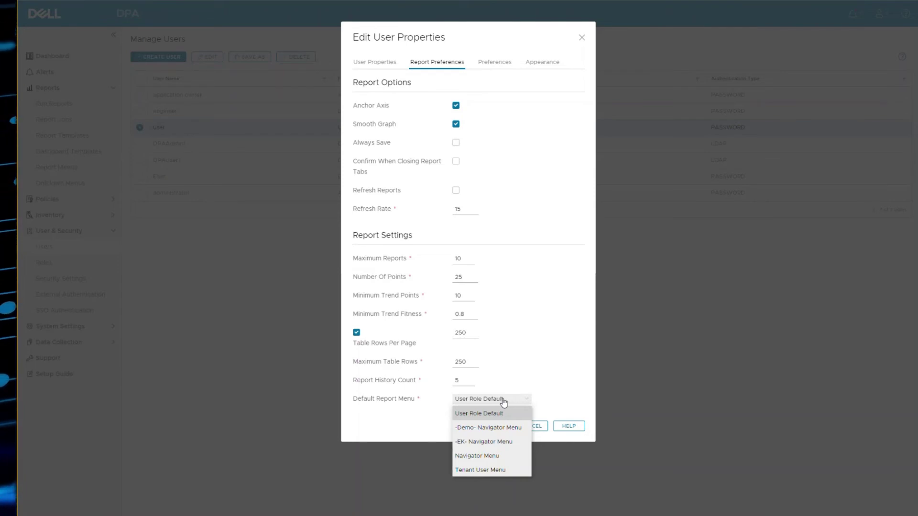
{"action": "left_click", "coordinate": [503, 399]}
{"action": "left_click", "coordinate": [532, 426]}
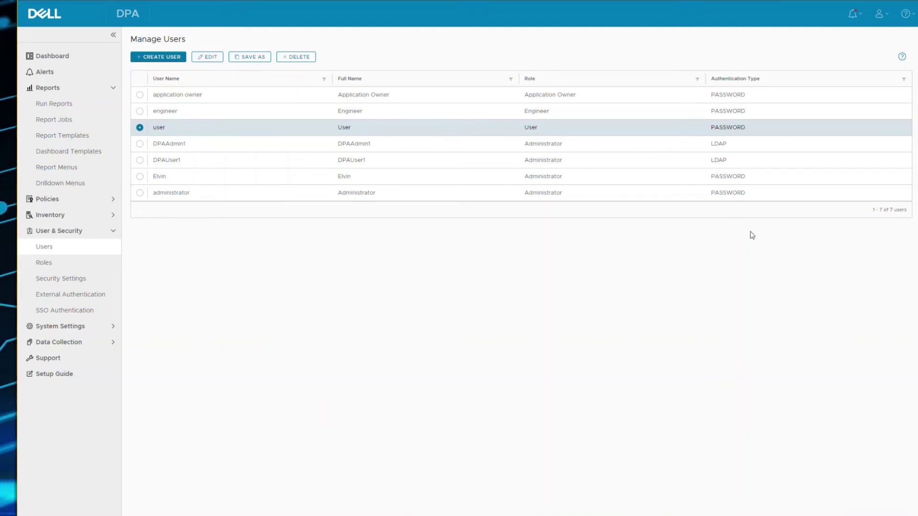
Step: Set the signed-in account's Default Report Menu to -Demo- Navigator Menu in User Preferences and save
{"action": "left_click", "coordinate": [877, 24]}
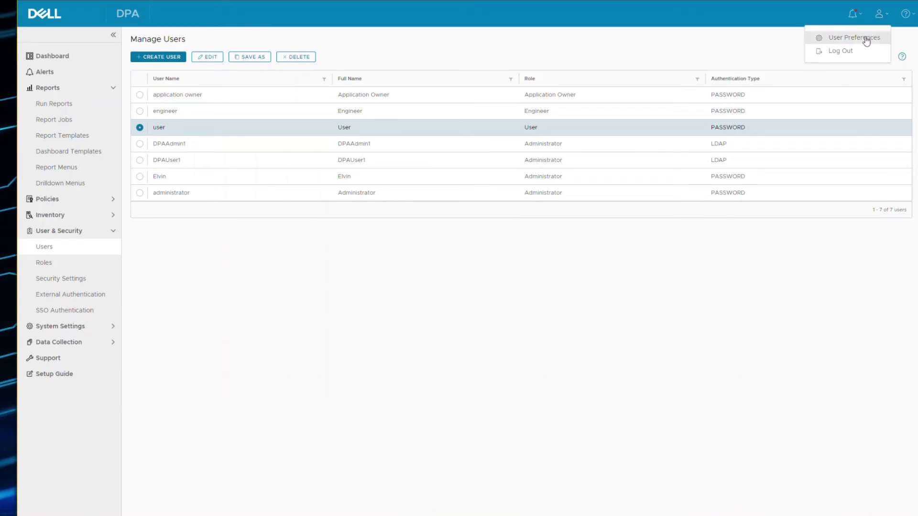
{"action": "left_click", "coordinate": [866, 38]}
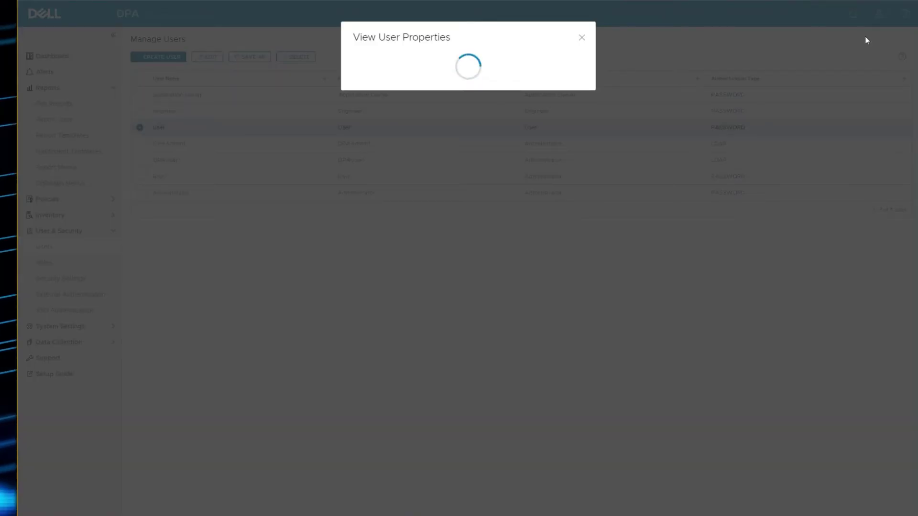
{"action": "left_click", "coordinate": [429, 64]}
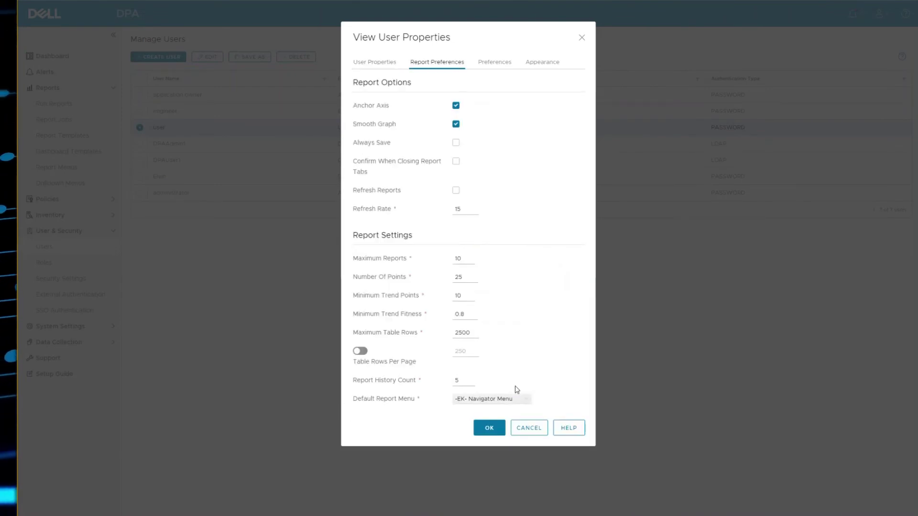
{"action": "left_click", "coordinate": [480, 404]}
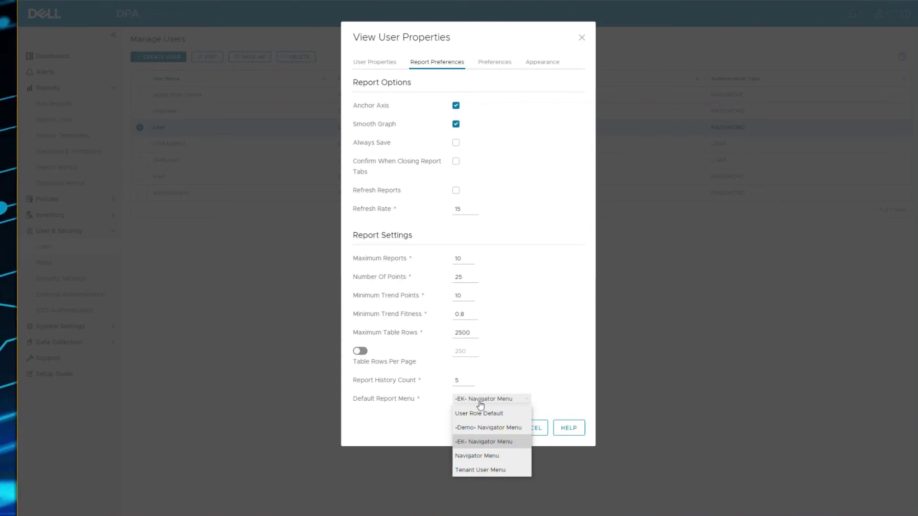
{"action": "left_click", "coordinate": [483, 427]}
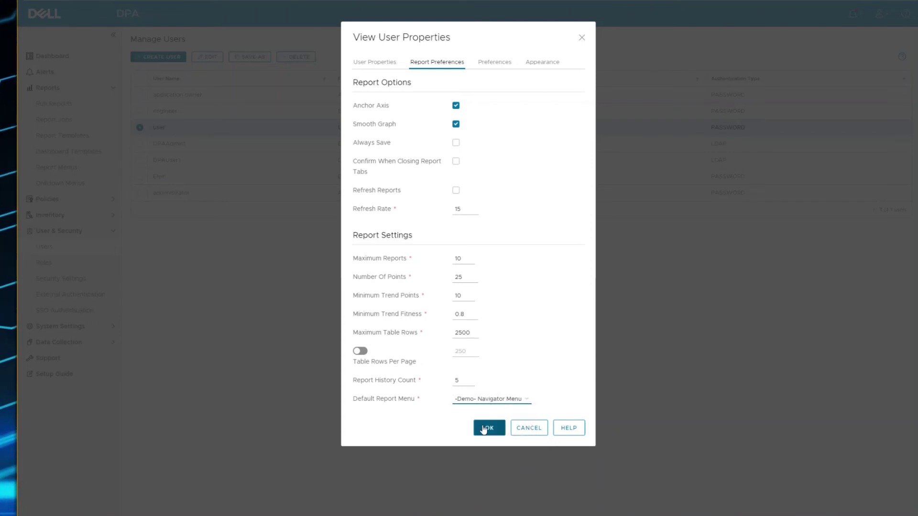
{"action": "left_click", "coordinate": [483, 428]}
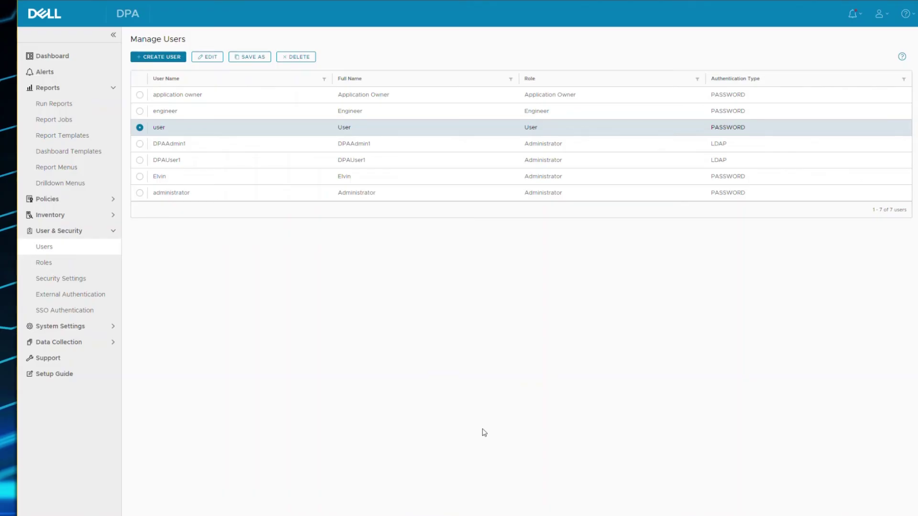
Step: Limit the report scope to the EMC NetWorker group, excluding nw-01.vcorp.local and nw-02.vcorp.local
{"action": "left_click", "coordinate": [68, 106]}
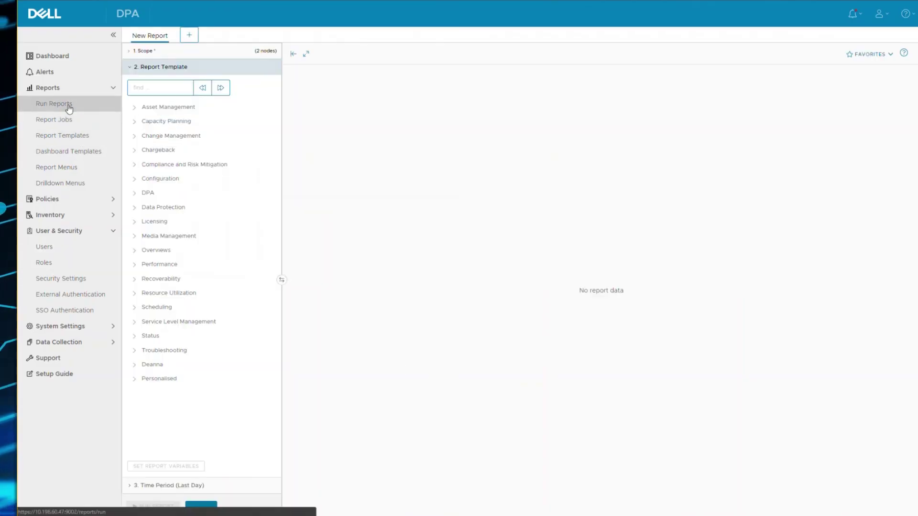
{"action": "left_click", "coordinate": [143, 52]}
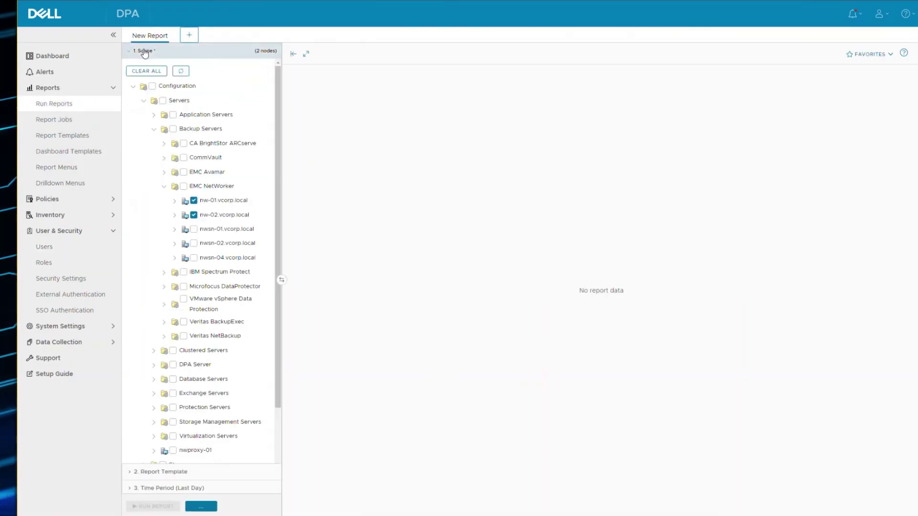
{"action": "left_click", "coordinate": [184, 186]}
{"action": "double_click", "coordinate": [193, 215]}
{"action": "left_click", "coordinate": [193, 215]}
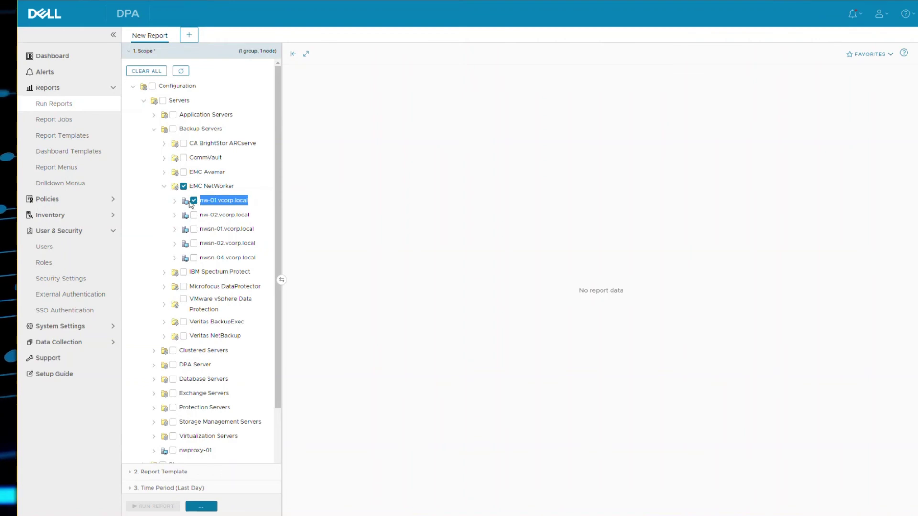
{"action": "left_click", "coordinate": [194, 201]}
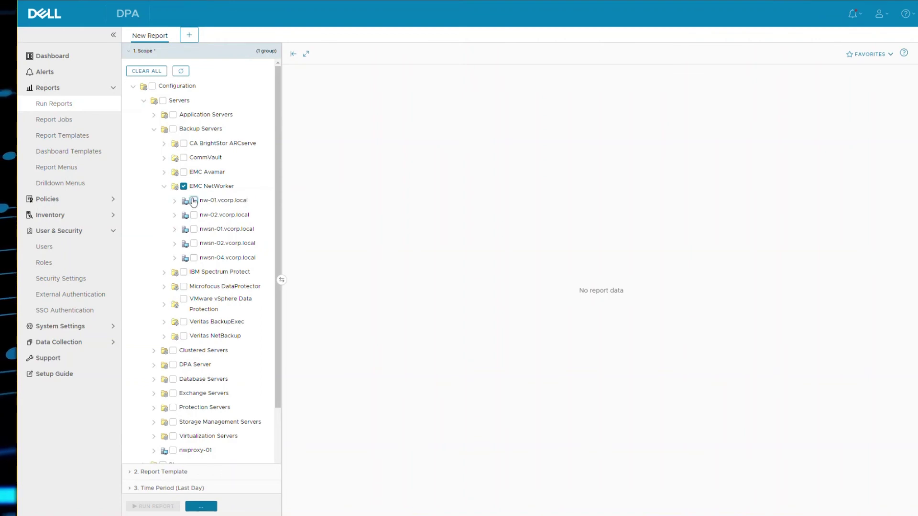
Step: Run the Personalised Reports > Workload Profile template on that scope
{"action": "left_click", "coordinate": [174, 473]}
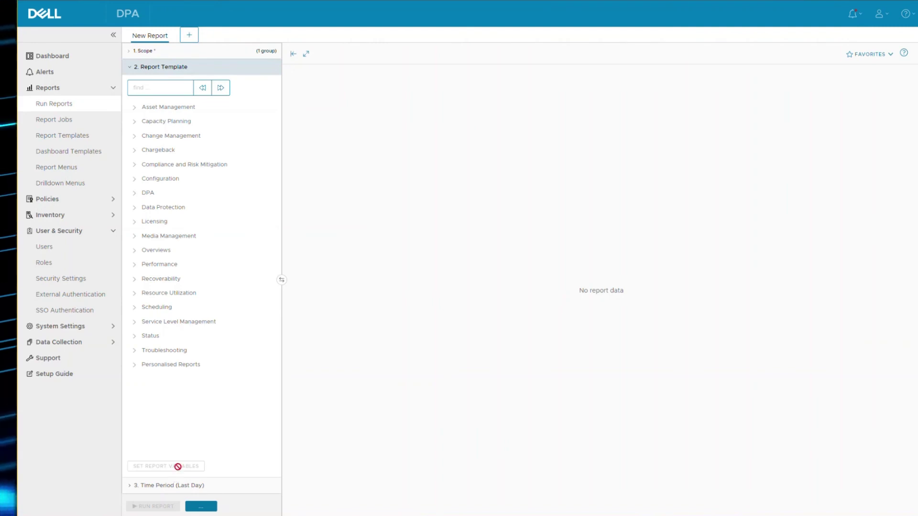
{"action": "left_click", "coordinate": [134, 365]}
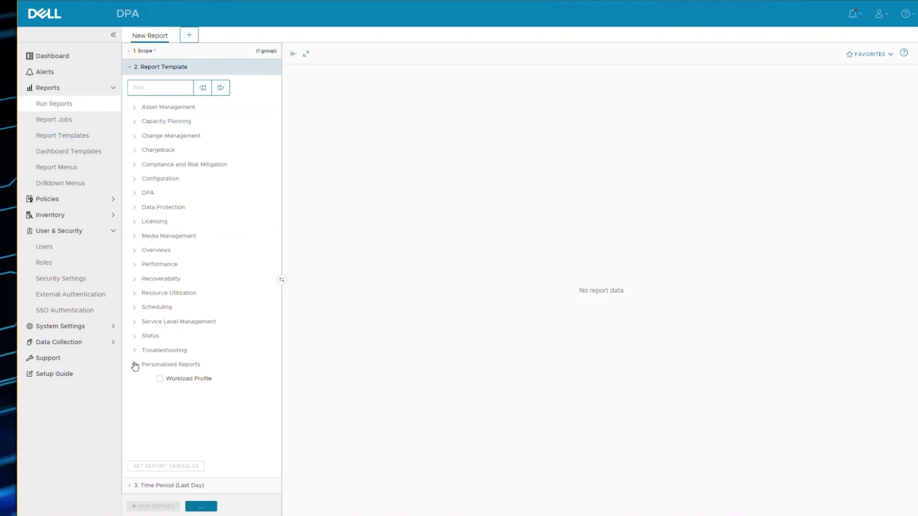
{"action": "left_click", "coordinate": [160, 378]}
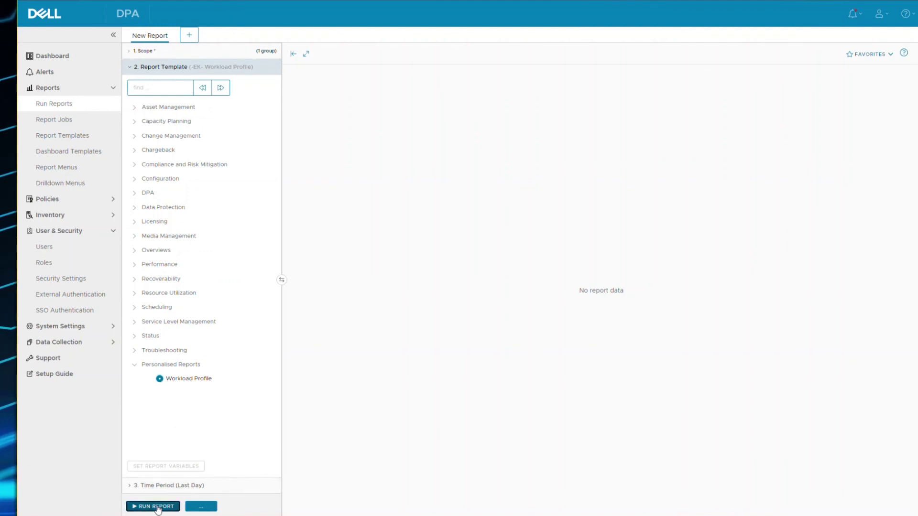
{"action": "left_click", "coordinate": [157, 506]}
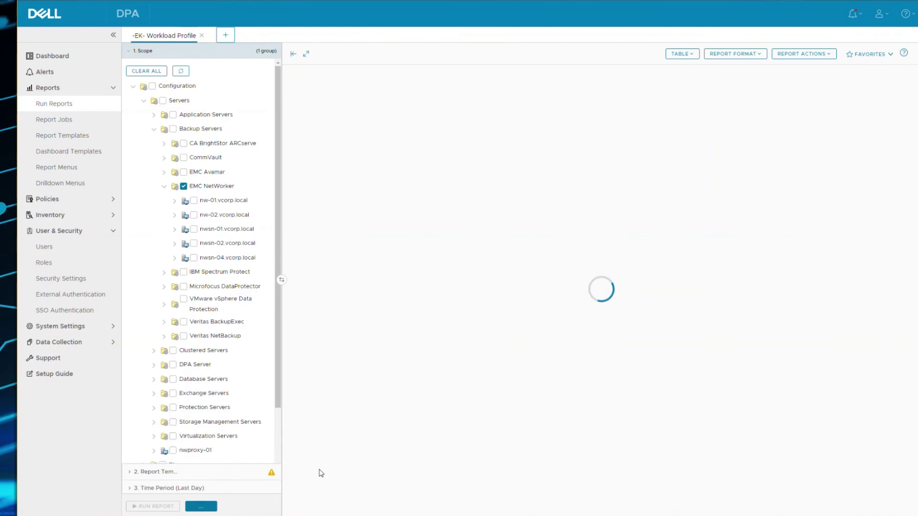